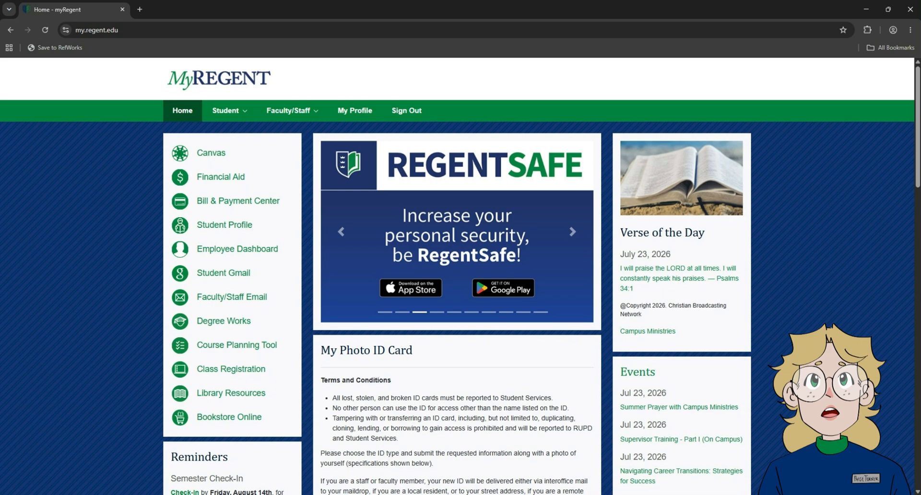
Step: Open Library Resources, search Primo for "Little Women", and open the list of versions
{"action": "left_click", "coordinate": [227, 393]}
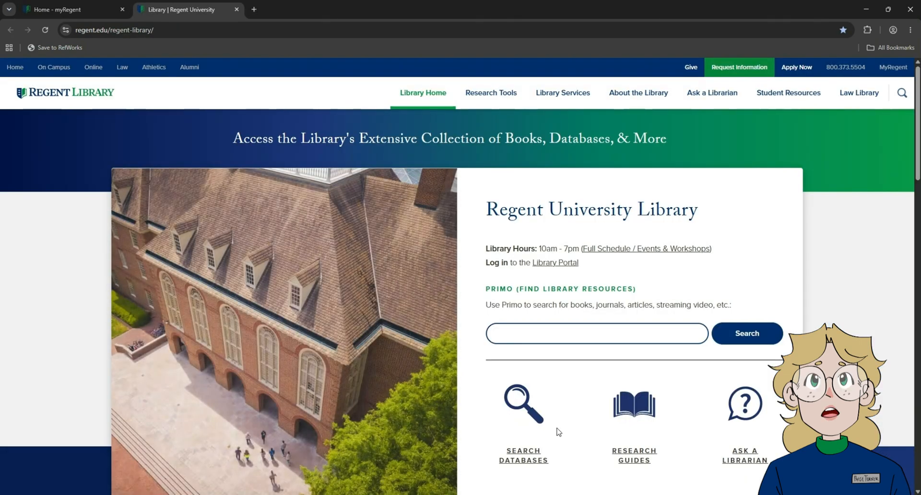
{"action": "left_click", "coordinate": [542, 339]}
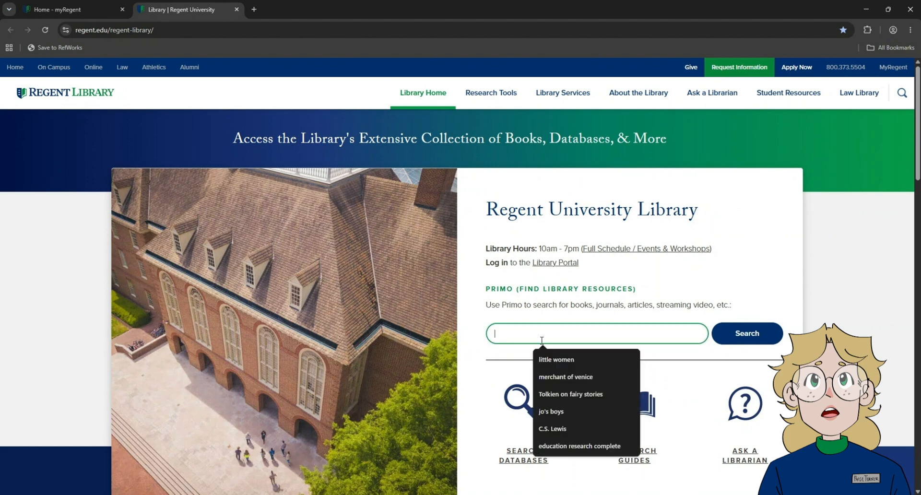
{"action": "type", "text": "Litt"}
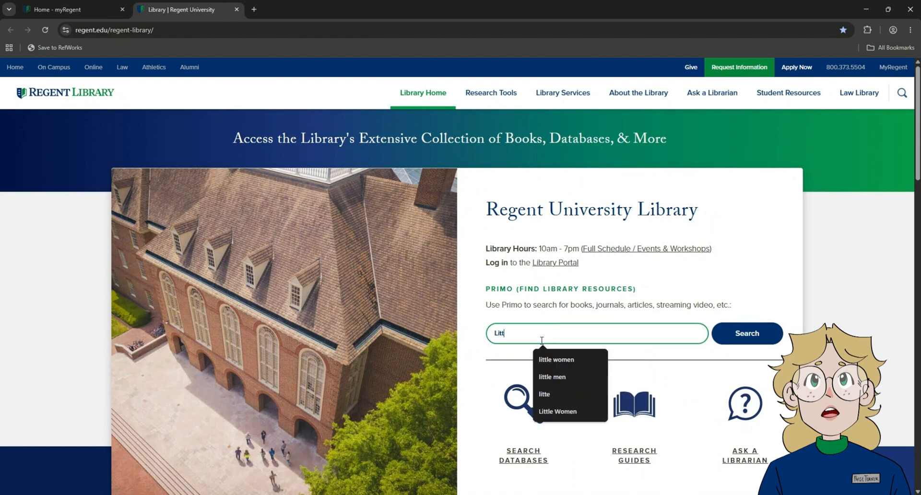
{"action": "left_click", "coordinate": [557, 411]}
{"action": "left_click", "coordinate": [308, 334]}
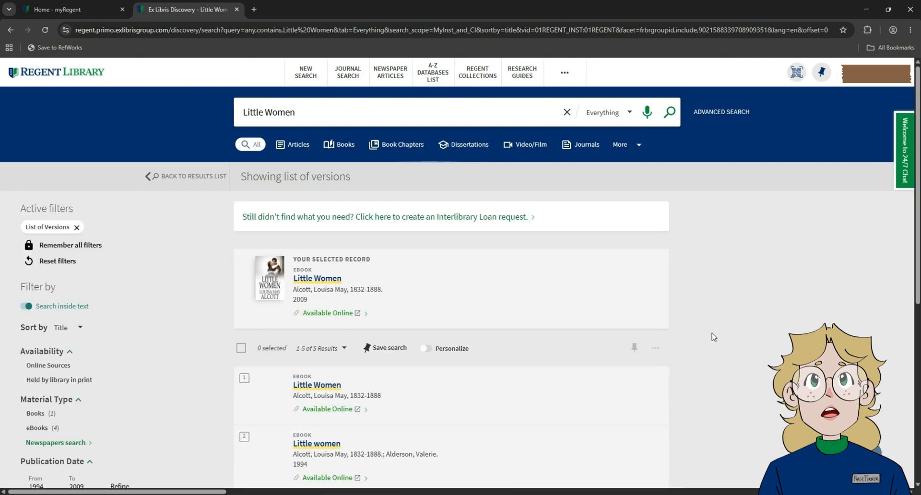
Step: Open the 2007 print book record of Little women and send it to RefWorks
{"action": "scroll", "coordinate": [714, 336], "scroll_direction": "down", "scroll_amount": 6}
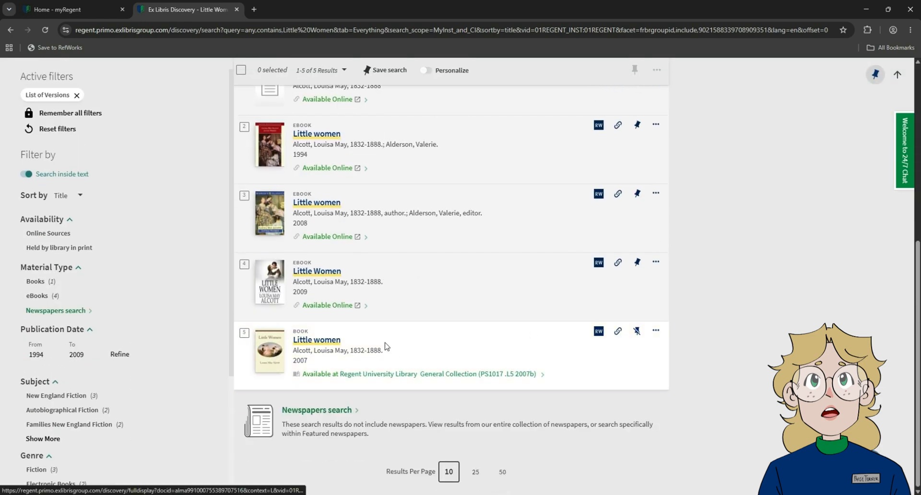
{"action": "left_click", "coordinate": [385, 346]}
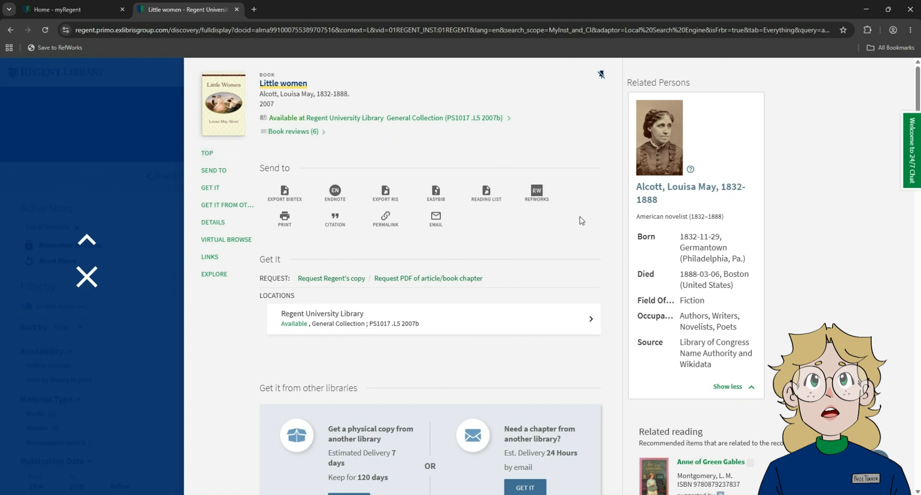
{"action": "left_click", "coordinate": [537, 205]}
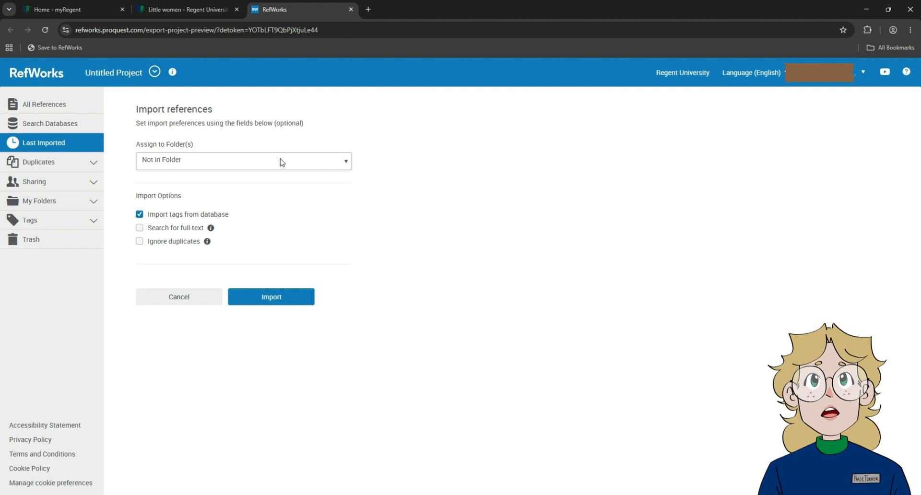
Step: Assign the incoming reference to the American Lit folder and import it
{"action": "left_click", "coordinate": [236, 159]}
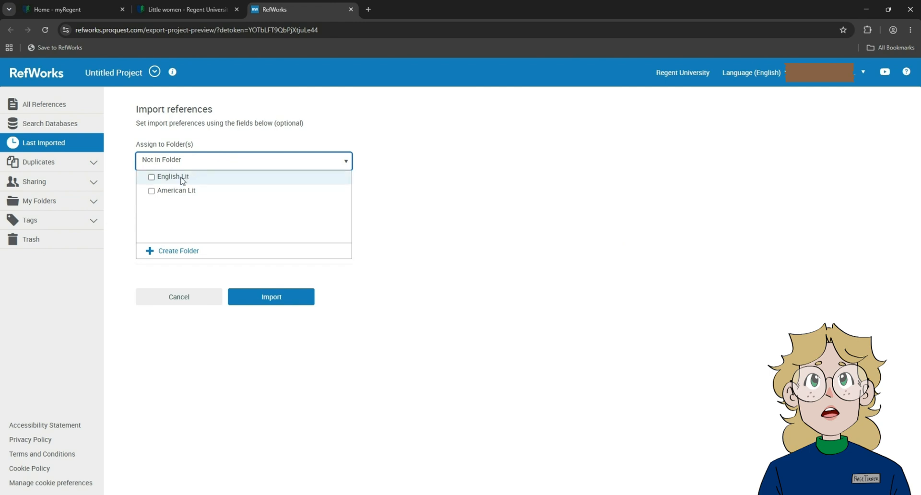
{"action": "left_click", "coordinate": [151, 191]}
{"action": "left_click", "coordinate": [222, 168]}
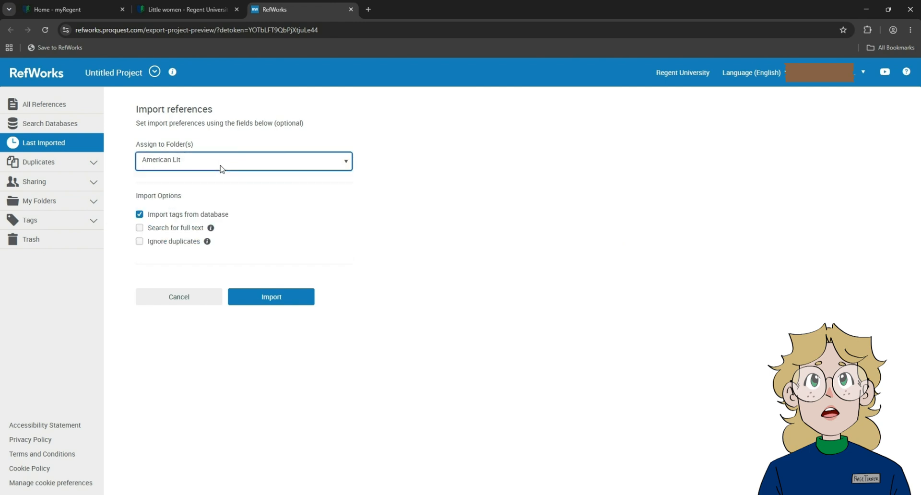
{"action": "left_click", "coordinate": [284, 301]}
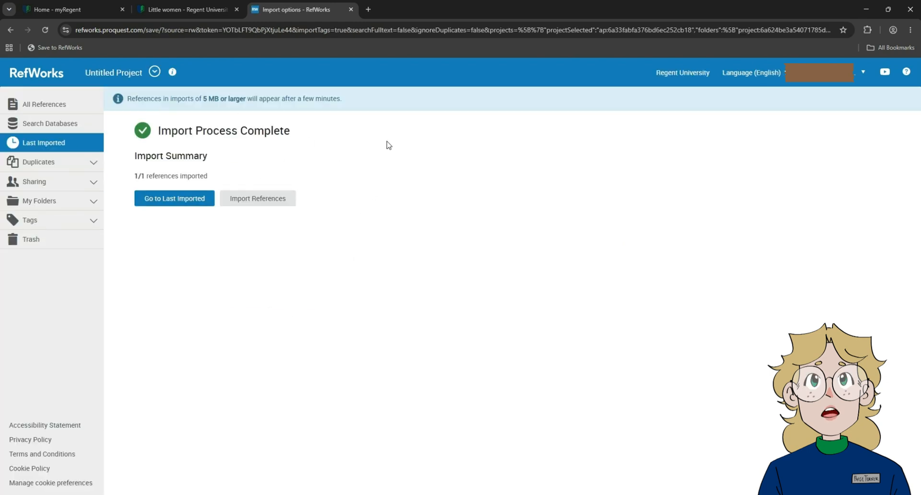
Step: Open the Little women reference among the last imported items and review its bibliographic details
{"action": "left_click", "coordinate": [175, 198]}
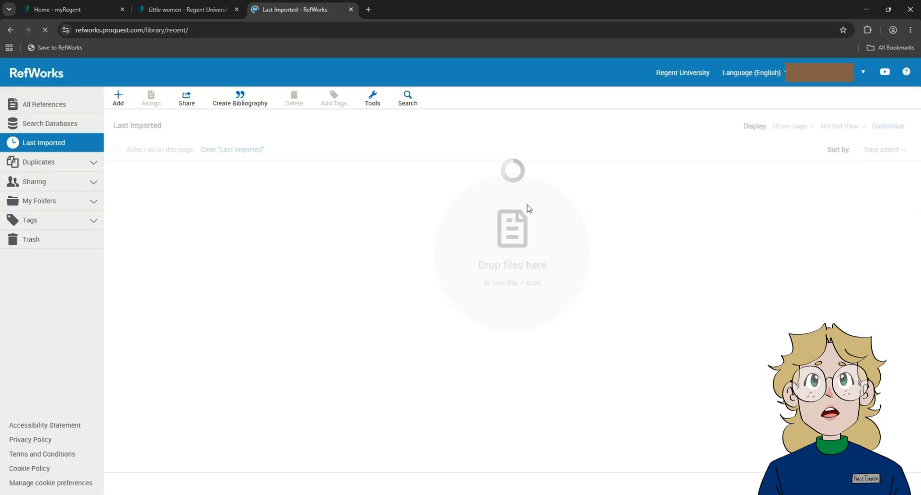
{"action": "left_click", "coordinate": [169, 202]}
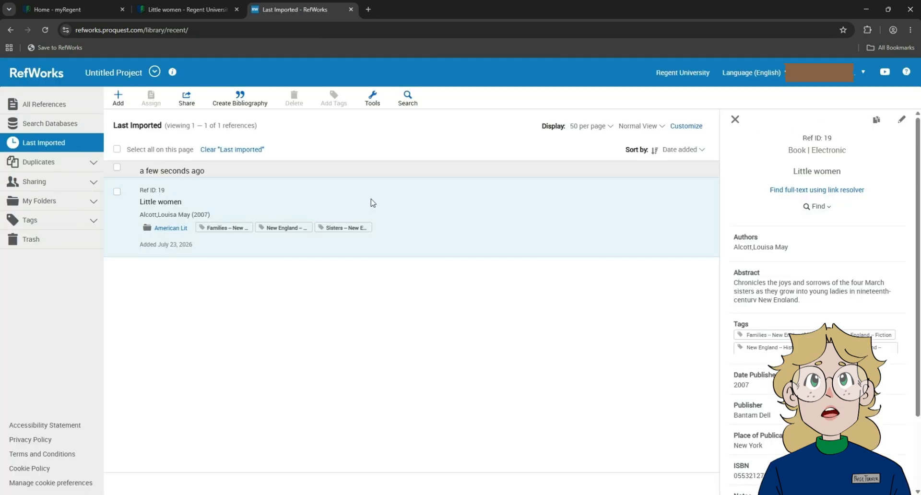
{"action": "scroll", "coordinate": [815, 192], "scroll_direction": "down", "scroll_amount": 3}
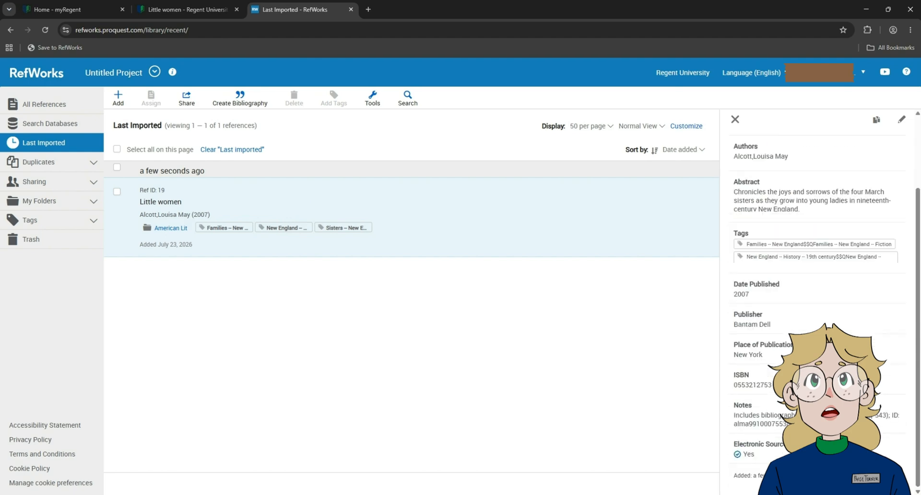
{"action": "scroll", "coordinate": [815, 191], "scroll_direction": "up", "scroll_amount": 3}
{"action": "left_click_drag", "start_coordinate": [842, 172], "coordinate": [814, 156]}
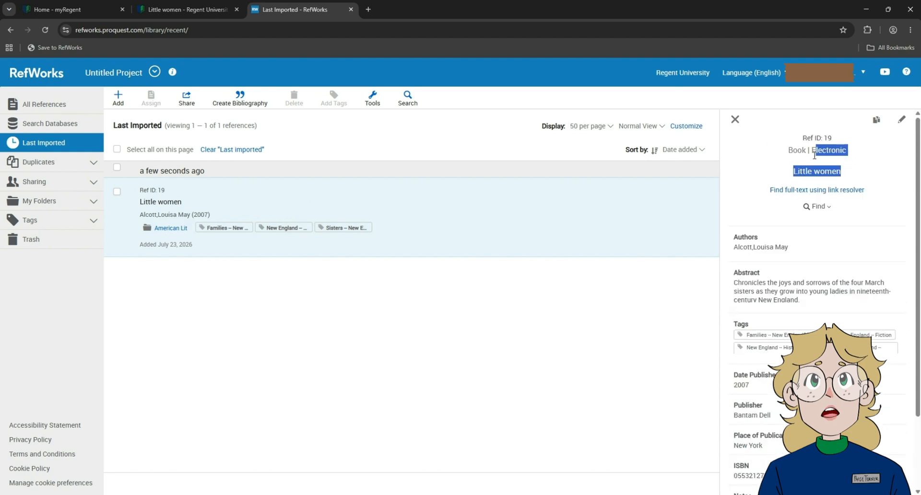
{"action": "left_click", "coordinate": [866, 157]}
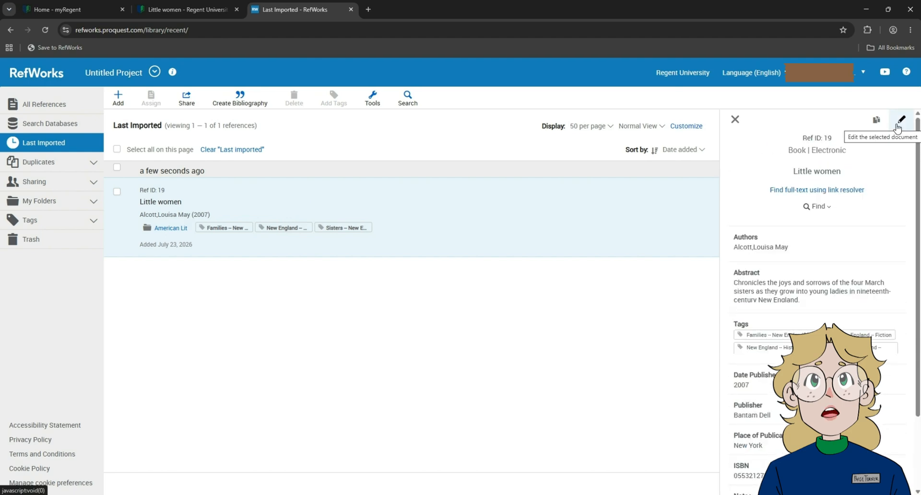
Step: Edit the Little women reference to clear its Electronic Source option, save it, and close the reference details
{"action": "left_click", "coordinate": [897, 125]}
{"action": "scroll", "coordinate": [768, 288], "scroll_direction": "down", "scroll_amount": 10}
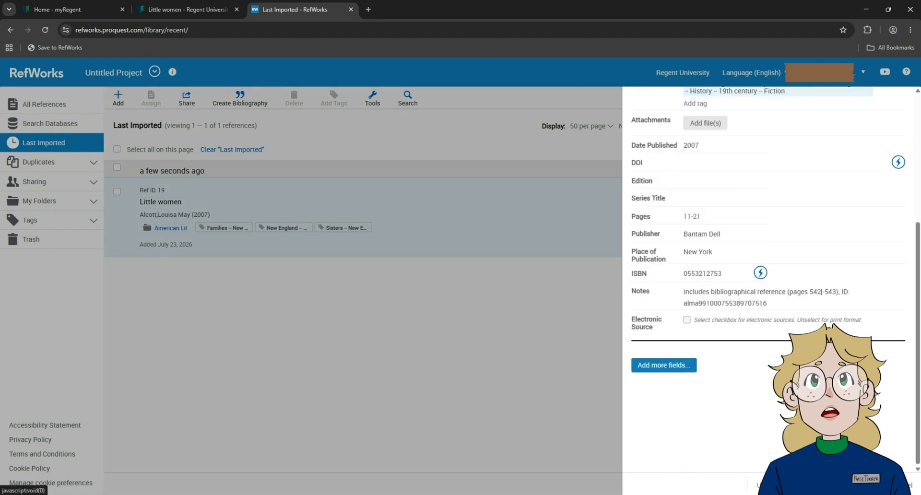
{"action": "left_click", "coordinate": [902, 485]}
{"action": "left_click", "coordinate": [733, 119]}
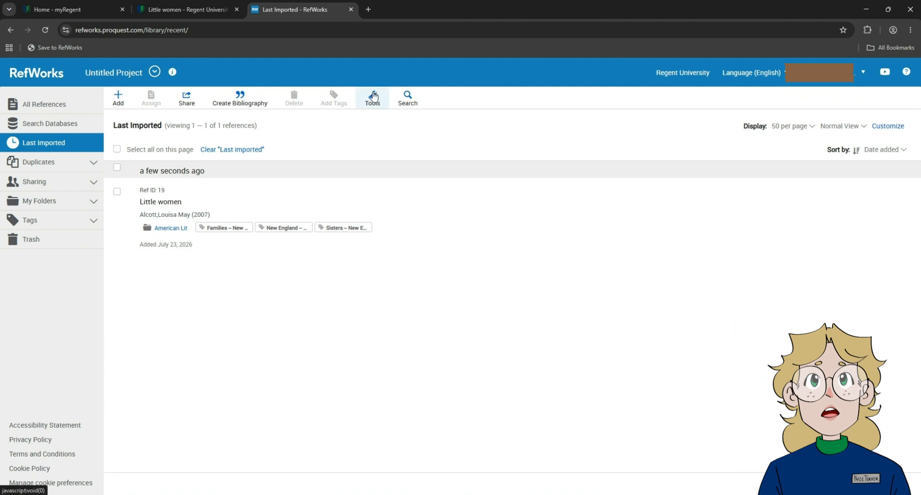
Step: From RefWorks' Extensions & Add-ons, install Save to RefWorks on the browser's bookmarks bar
{"action": "left_click", "coordinate": [382, 109]}
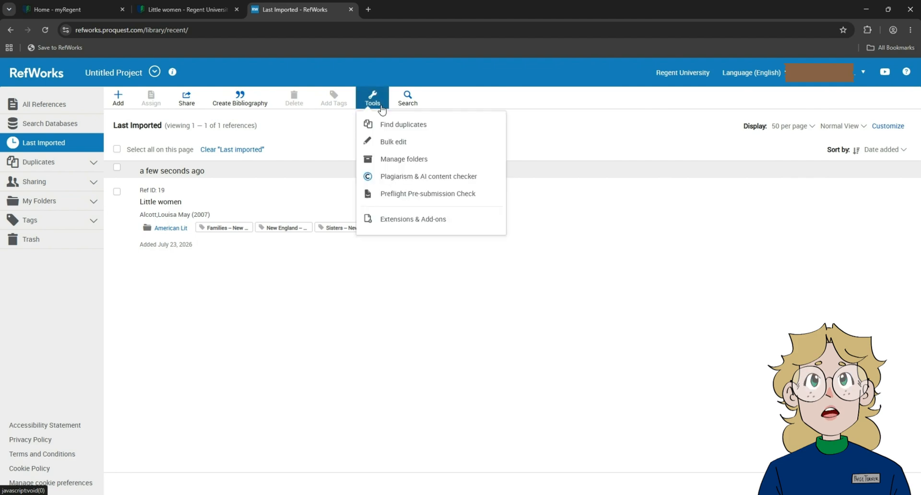
{"action": "left_click", "coordinate": [394, 224]}
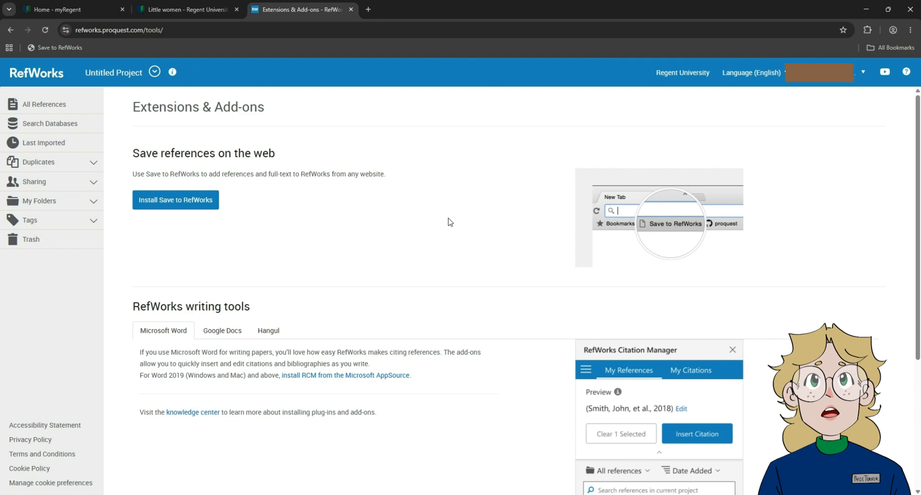
{"action": "left_click", "coordinate": [178, 203]}
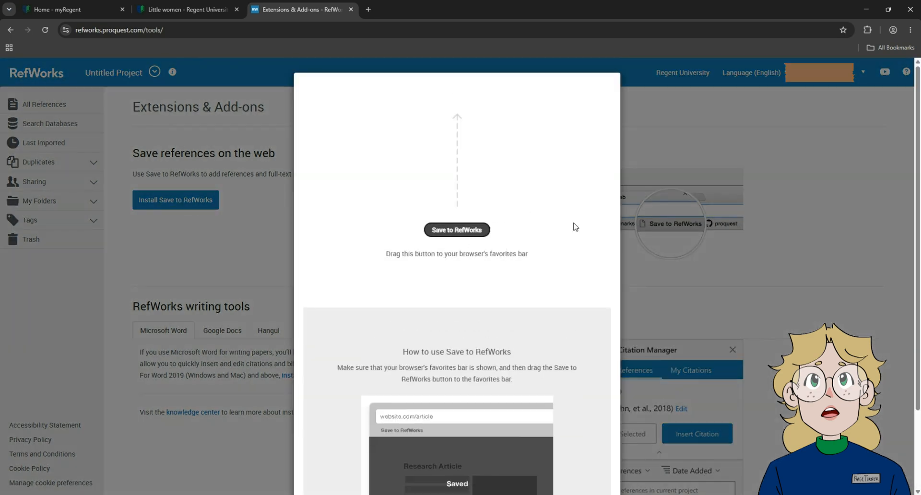
{"action": "left_click_drag", "start_coordinate": [471, 227], "coordinate": [44, 47]}
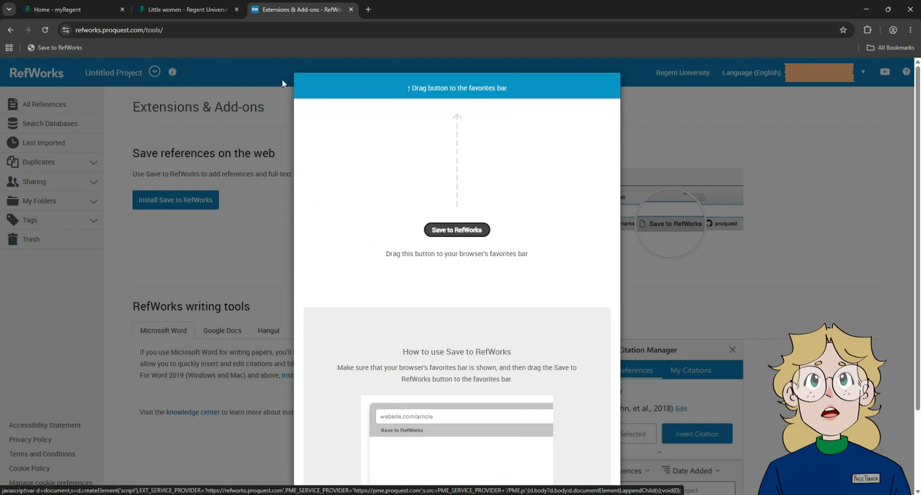
Step: Check the browser's bookmarks bar visibility option, and close the Save to RefWorks installation instructions
{"action": "left_click", "coordinate": [910, 33]}
{"action": "left_click", "coordinate": [910, 34]}
{"action": "left_click", "coordinate": [910, 34]}
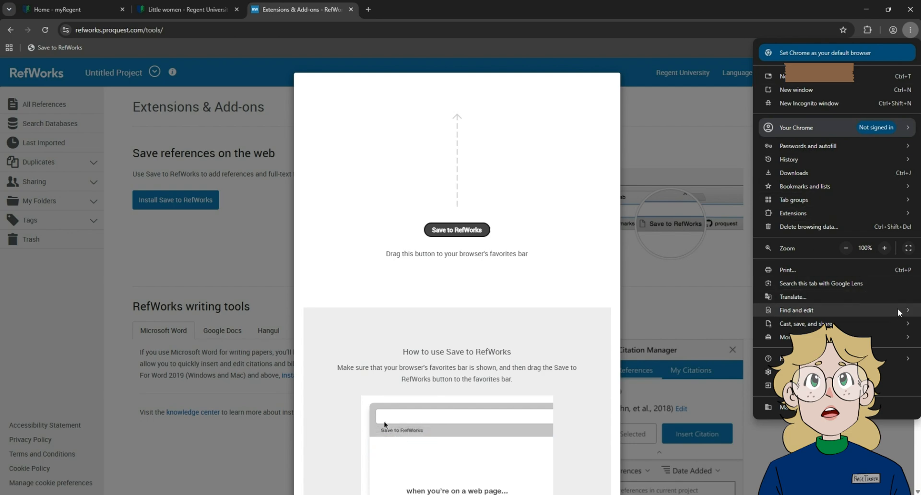
{"action": "mouse_move", "coordinate": [797, 187]}
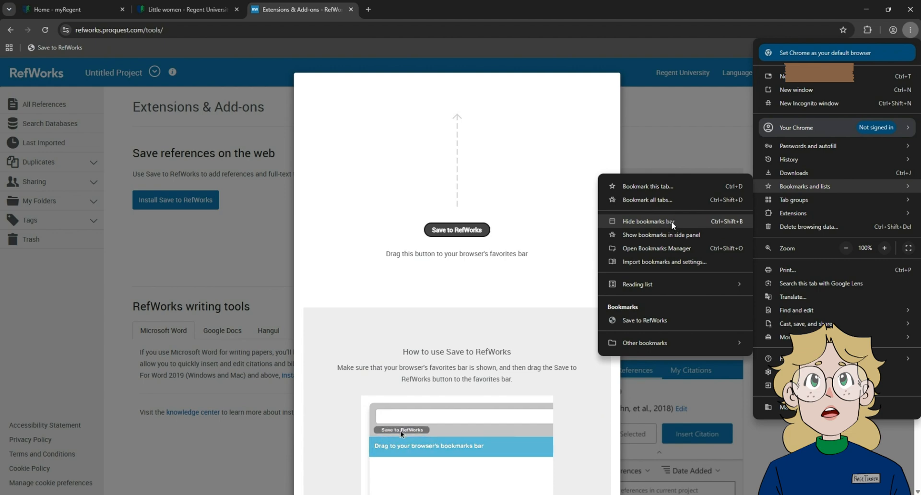
{"action": "left_click", "coordinate": [652, 126]}
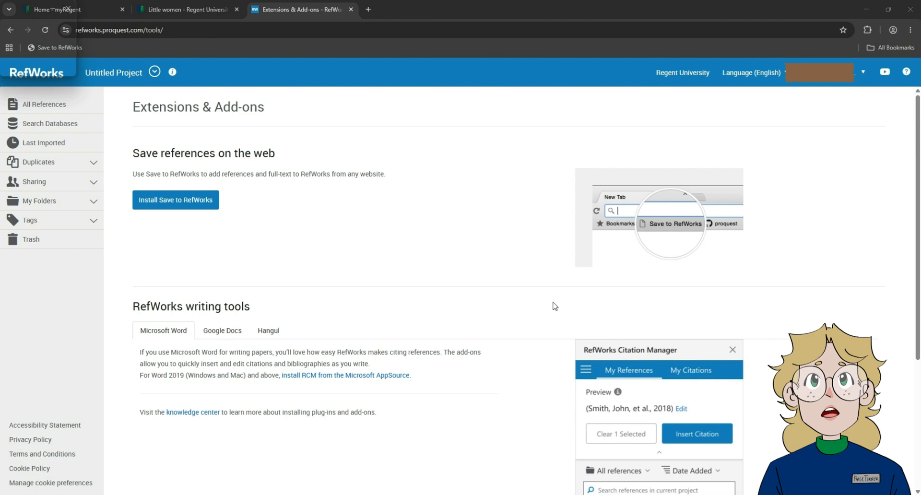
Step: Examine the RefWorks writing tools offered for Google Docs, Hangul and Microsoft Word
{"action": "scroll", "coordinate": [499, 303], "scroll_direction": "down", "scroll_amount": 1}
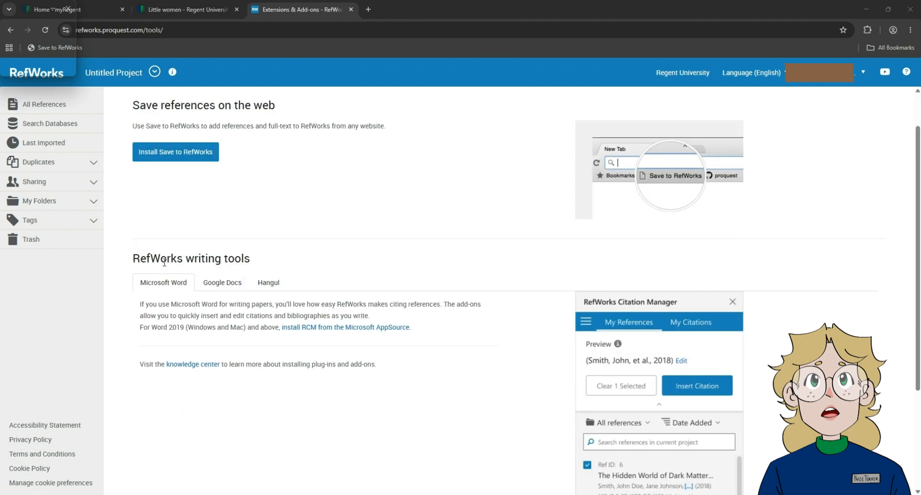
{"action": "left_click", "coordinate": [215, 282]}
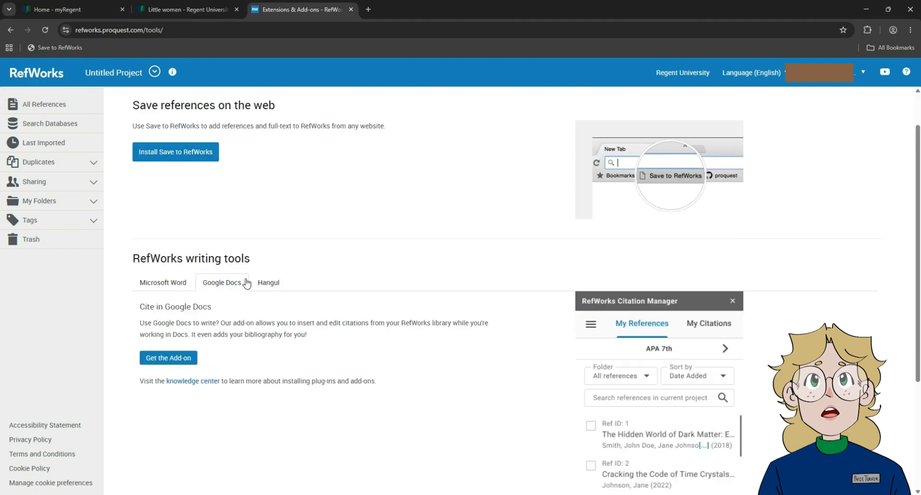
{"action": "left_click", "coordinate": [253, 283]}
{"action": "left_click", "coordinate": [217, 329]}
{"action": "left_click", "coordinate": [178, 332]}
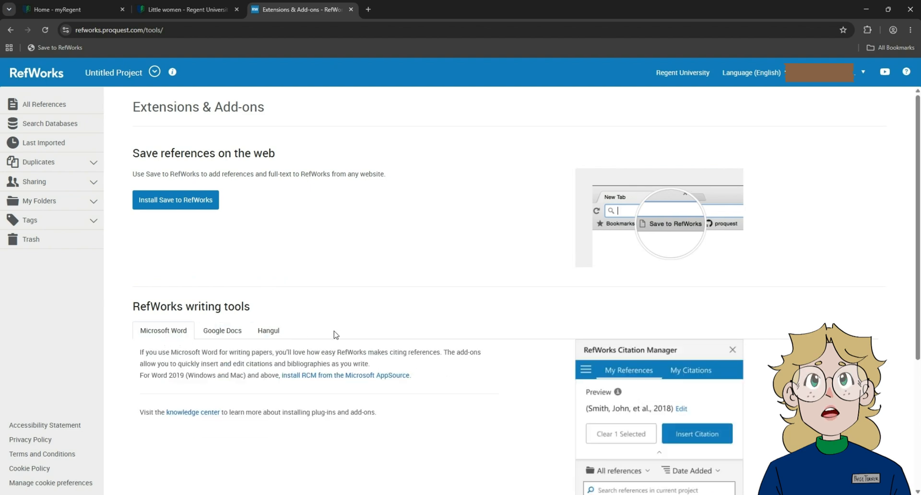
{"action": "scroll", "coordinate": [344, 315], "scroll_direction": "down", "scroll_amount": 4}
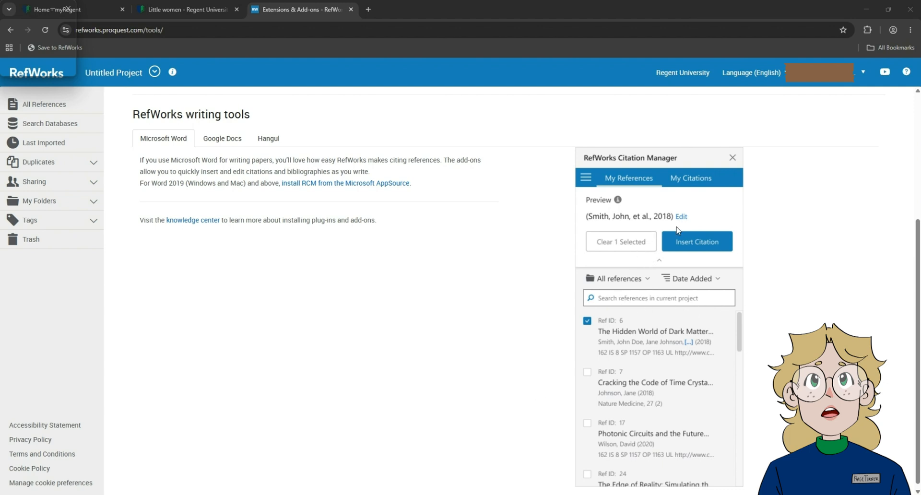
{"action": "scroll", "coordinate": [661, 276], "scroll_direction": "down", "scroll_amount": 1}
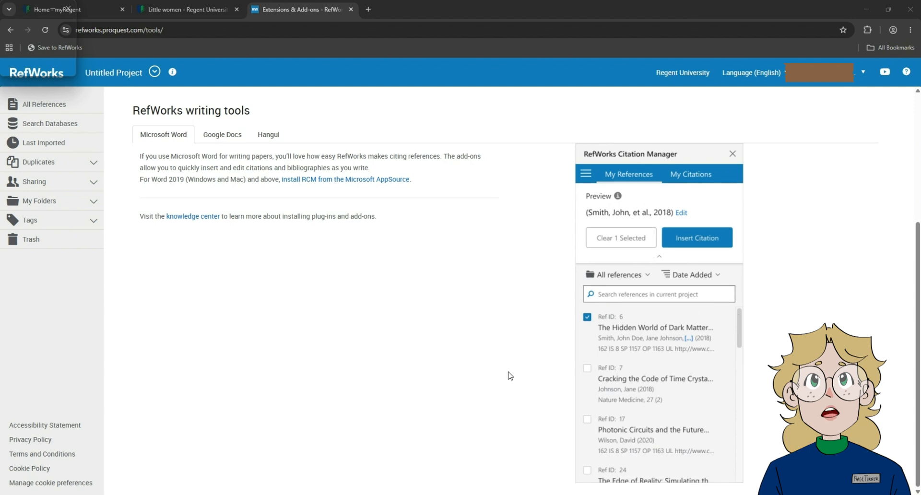
Step: Return to the library catalog, search for "Little Men", and open the 1871 print book record
{"action": "left_click", "coordinate": [201, 4]}
{"action": "left_click", "coordinate": [87, 274]}
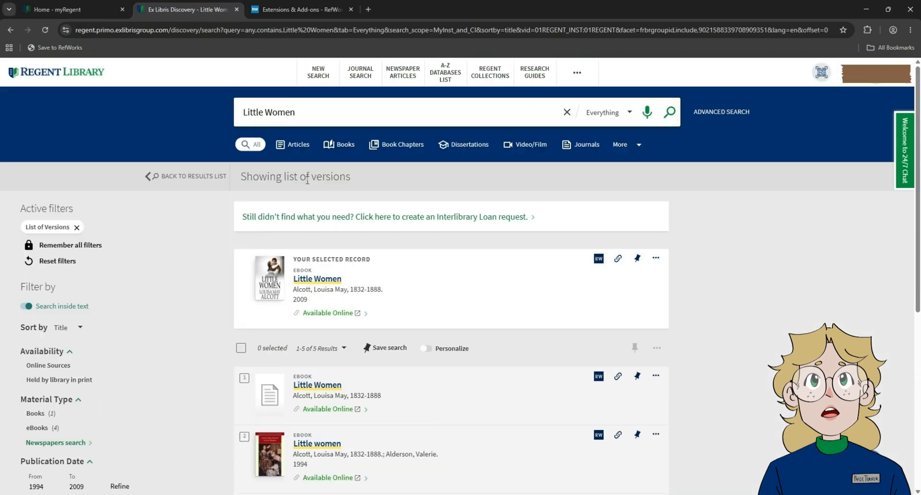
{"action": "left_click_drag", "start_coordinate": [303, 113], "coordinate": [172, 112]}
{"action": "type", "text": "Little M"}
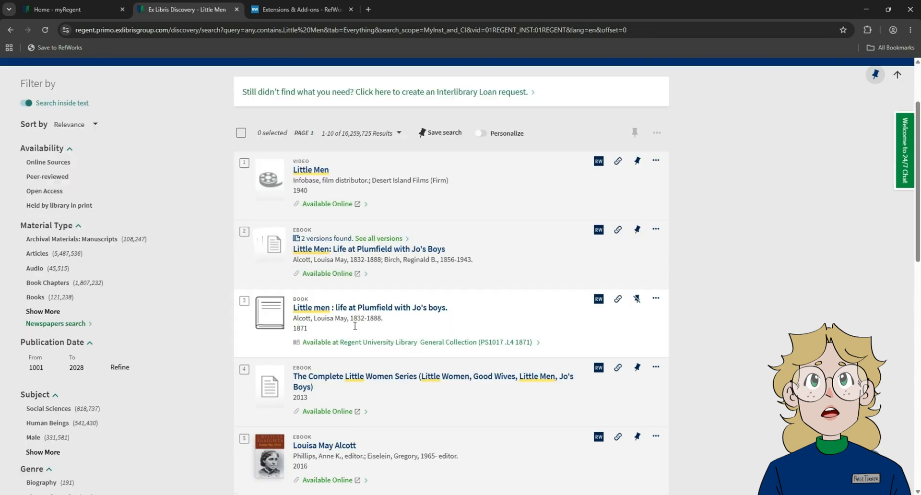
{"action": "left_click", "coordinate": [396, 311]}
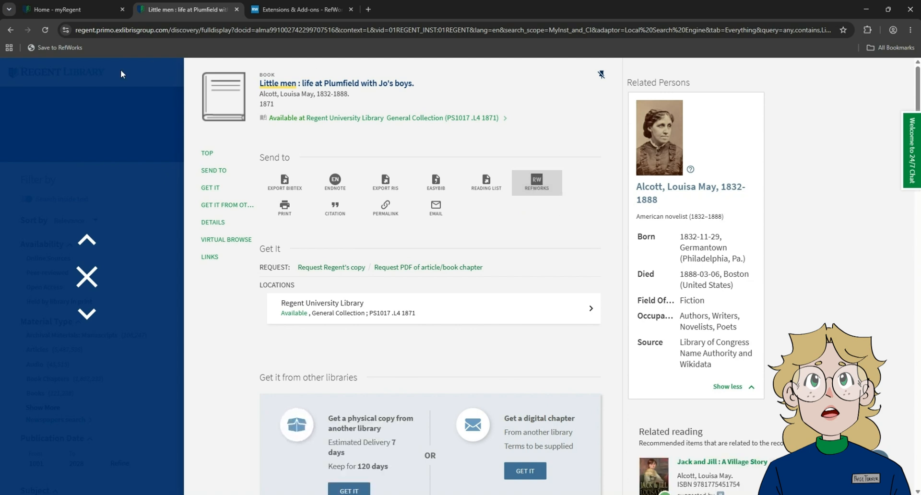
Step: Capture the Little men record with Save to RefWorks and assign it to the American Lit folder
{"action": "left_click", "coordinate": [40, 50]}
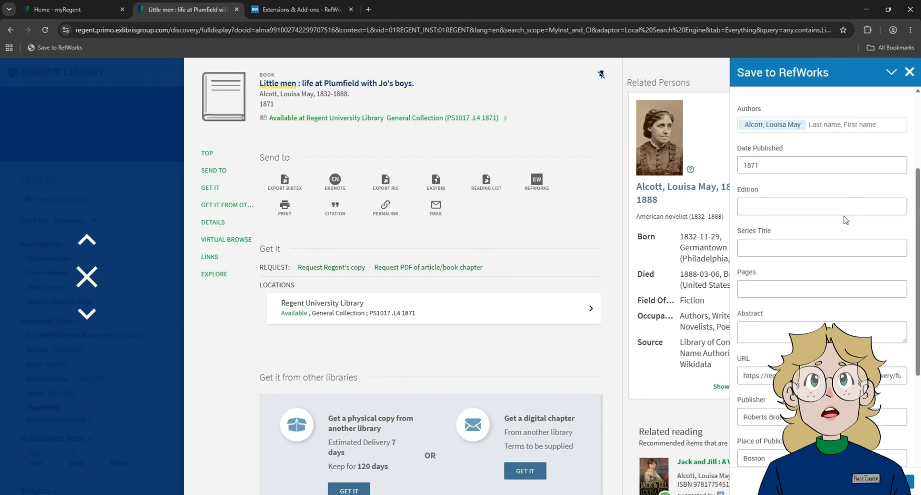
{"action": "scroll", "coordinate": [844, 221], "scroll_direction": "down", "scroll_amount": 5}
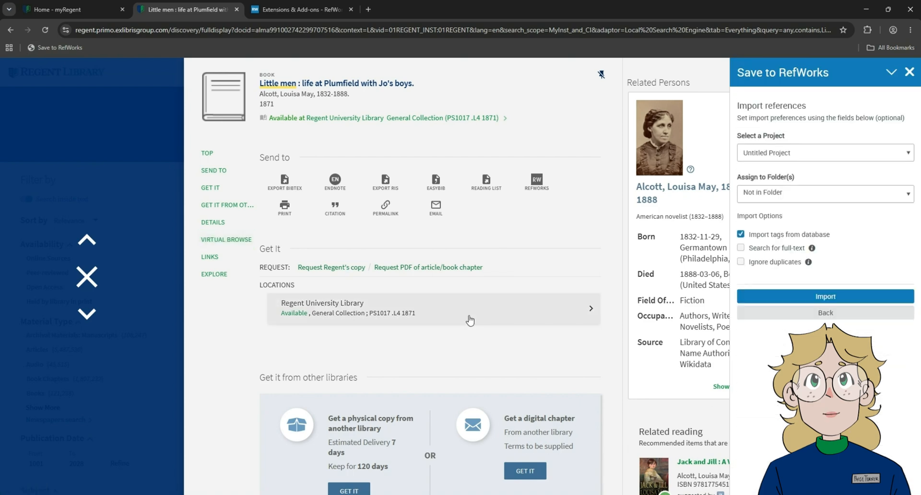
{"action": "left_click", "coordinate": [822, 197]}
{"action": "left_click", "coordinate": [768, 222]}
{"action": "left_click", "coordinate": [805, 202]}
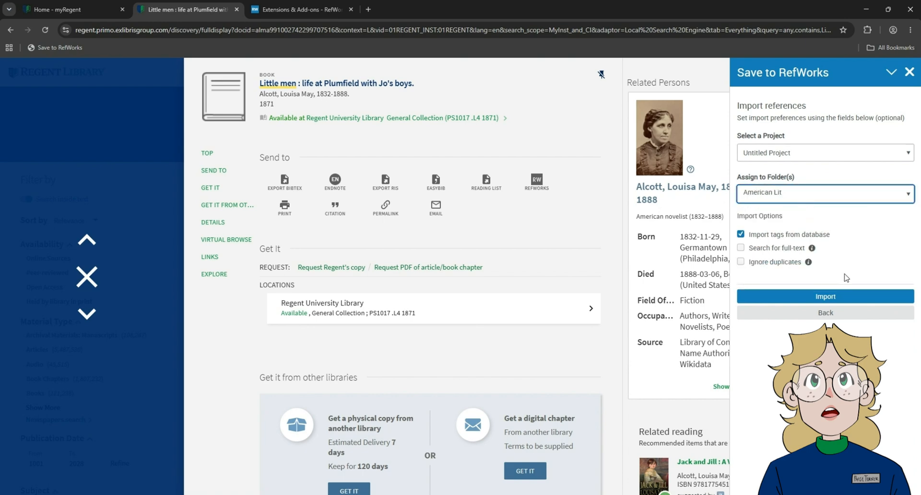
Step: Import the Little men reference into the American Lit folder and open its details in RefWorks
{"action": "left_click", "coordinate": [862, 300]}
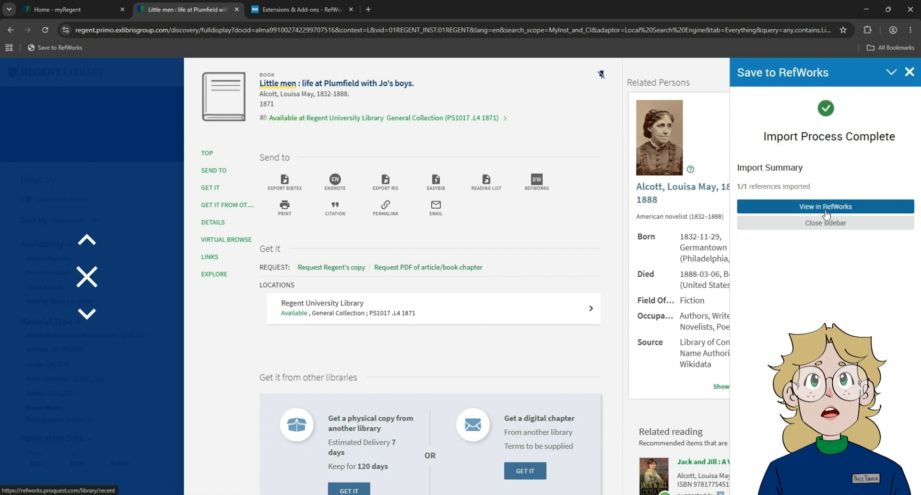
{"action": "left_click", "coordinate": [825, 208]}
{"action": "left_click", "coordinate": [376, 219]}
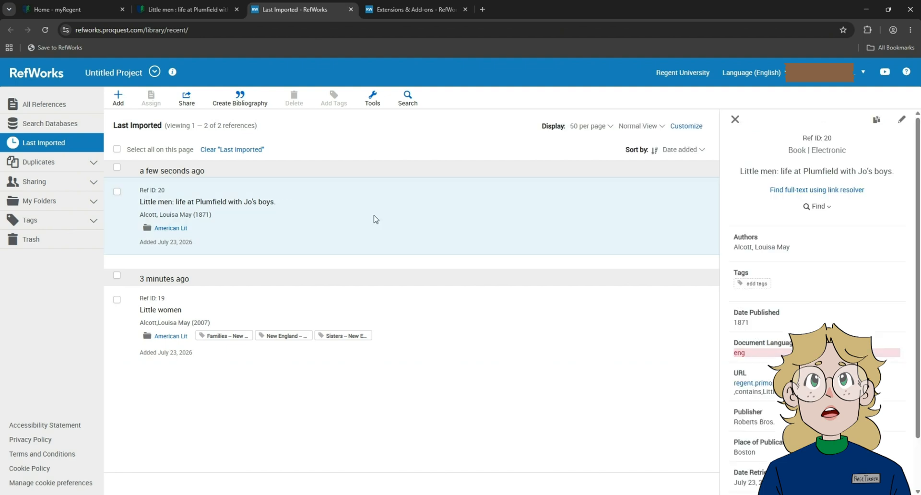
Step: Edit the Little men reference to print format by clearing its electronic source setting, and save it
{"action": "left_click", "coordinate": [901, 118]}
{"action": "scroll", "coordinate": [690, 324], "scroll_direction": "down", "scroll_amount": 3}
{"action": "left_click", "coordinate": [691, 324]}
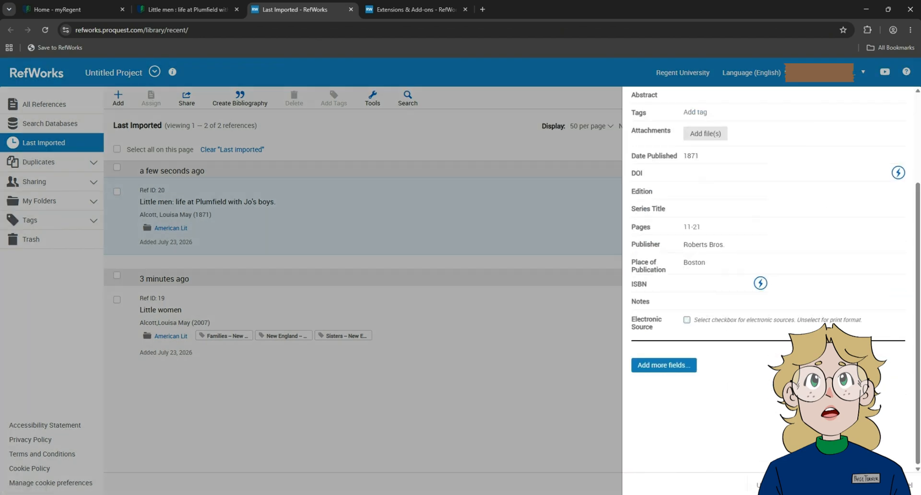
{"action": "left_click", "coordinate": [873, 485]}
Step: Search ProQuest Central Premium for "Jo's Boys" and open the article "Modernity and Louisa May Alcott's Jo's Boys"
{"action": "left_click", "coordinate": [555, 362]}
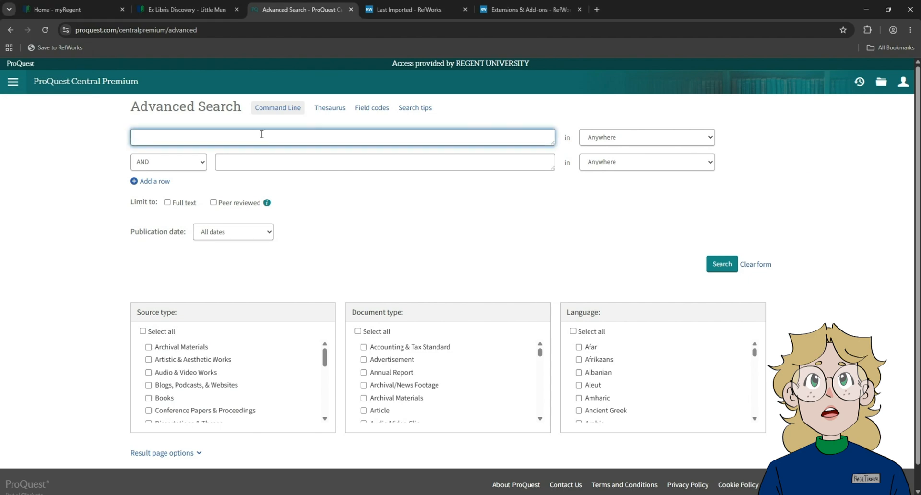
{"action": "type", "text": "o's"}
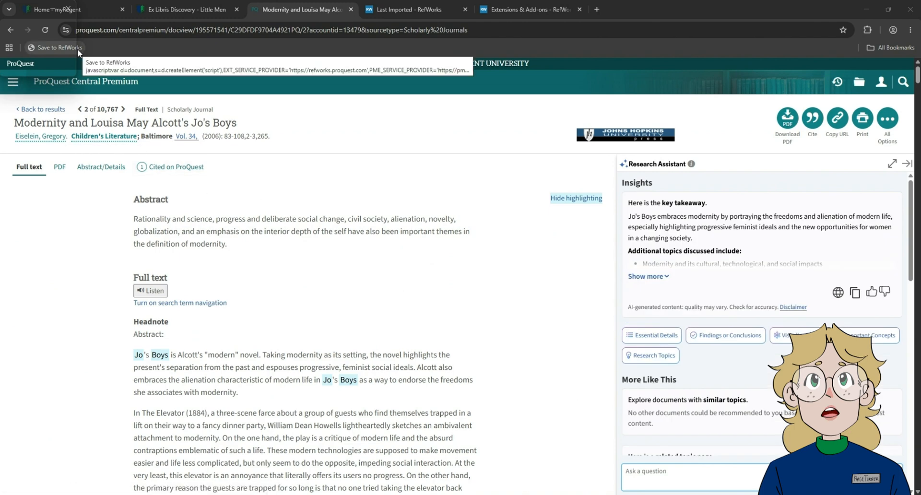
Step: Export the article's citation from ProQuest to RefWorks with the content set to Citation & Abstract Only
{"action": "left_click", "coordinate": [810, 121]}
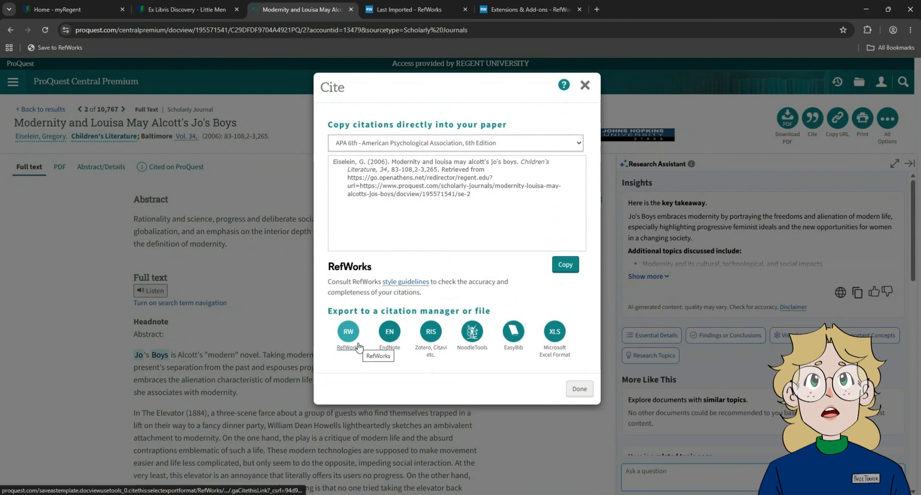
{"action": "left_click", "coordinate": [358, 344]}
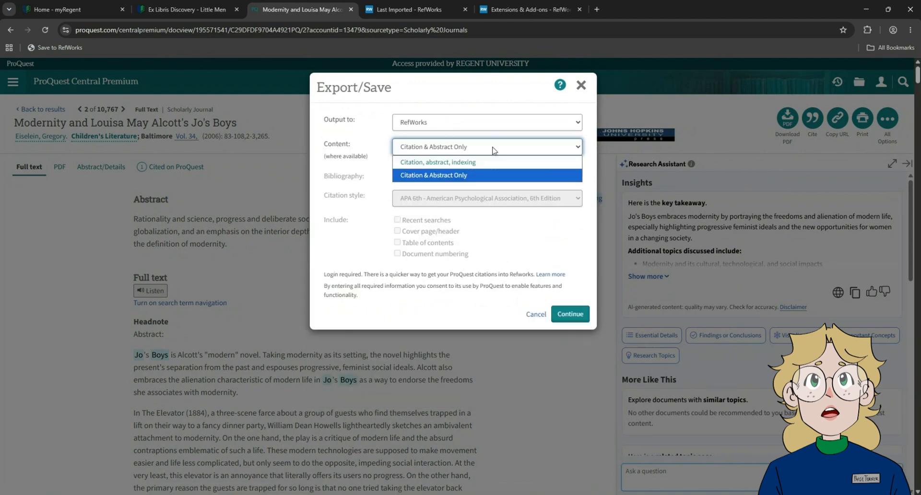
{"action": "left_click", "coordinate": [494, 149]}
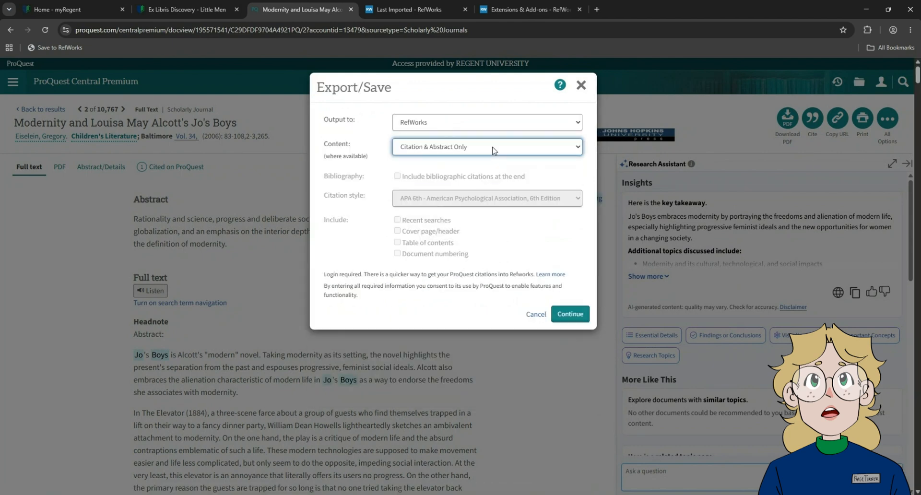
{"action": "left_click", "coordinate": [570, 314]}
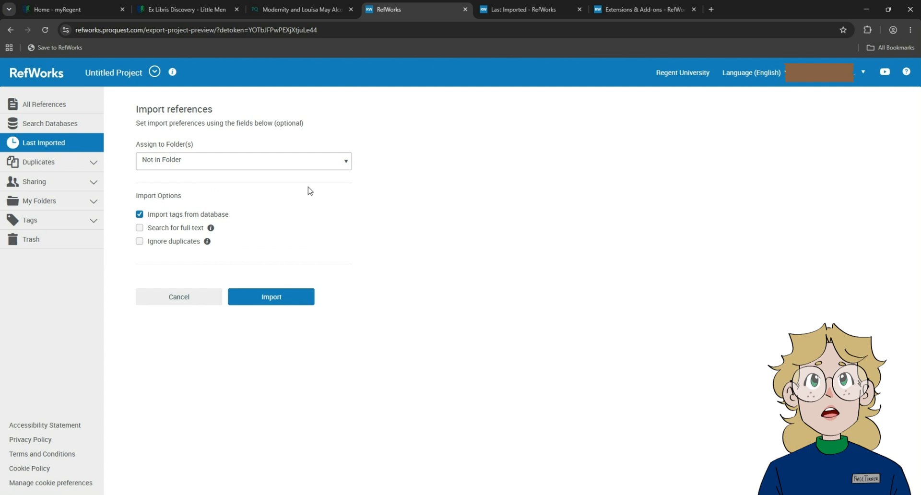
Step: Assign the exported article to the American Lit folder and import it
{"action": "left_click", "coordinate": [303, 163]}
{"action": "left_click", "coordinate": [152, 191]}
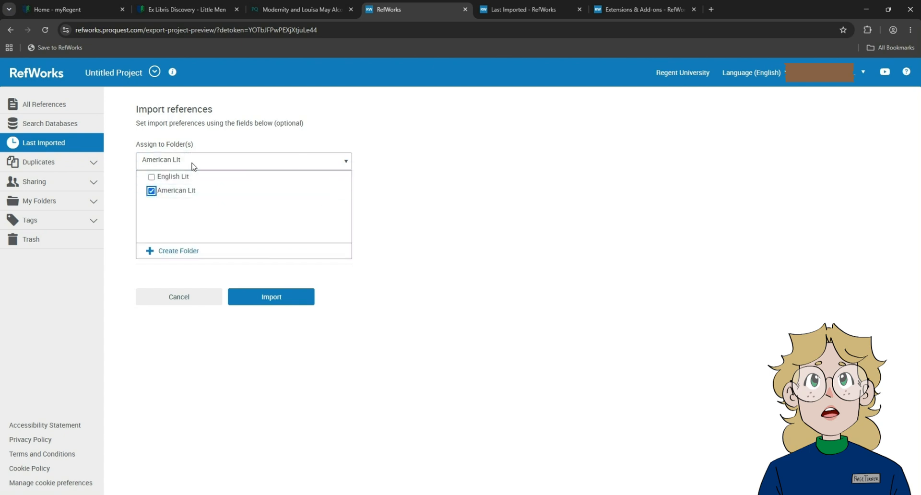
{"action": "left_click", "coordinate": [194, 165]}
{"action": "left_click", "coordinate": [287, 298]}
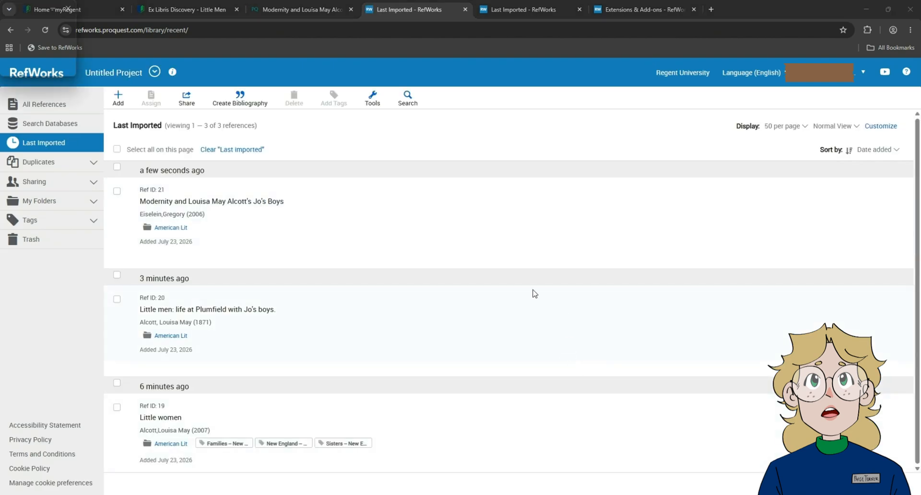
Step: Create an APA 7th (basic) bibliography from all three last imported references and copy it to the clipboard
{"action": "left_click", "coordinate": [117, 148]}
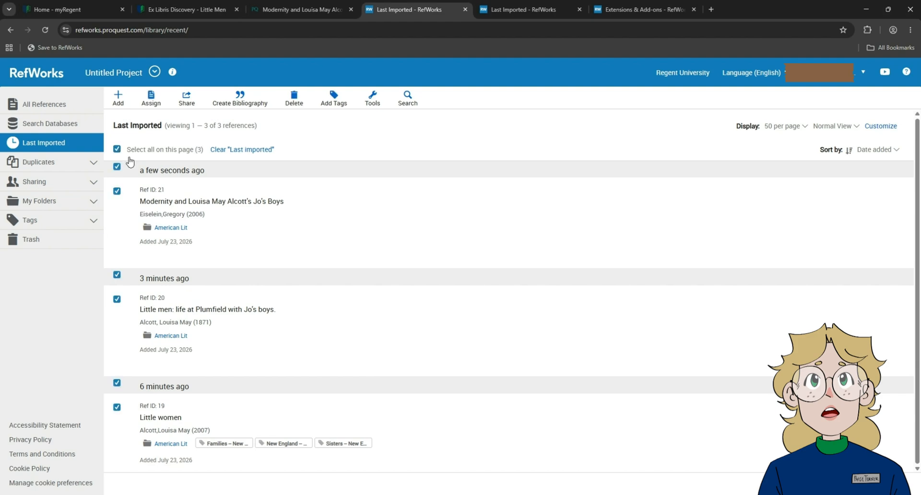
{"action": "left_click", "coordinate": [244, 107]}
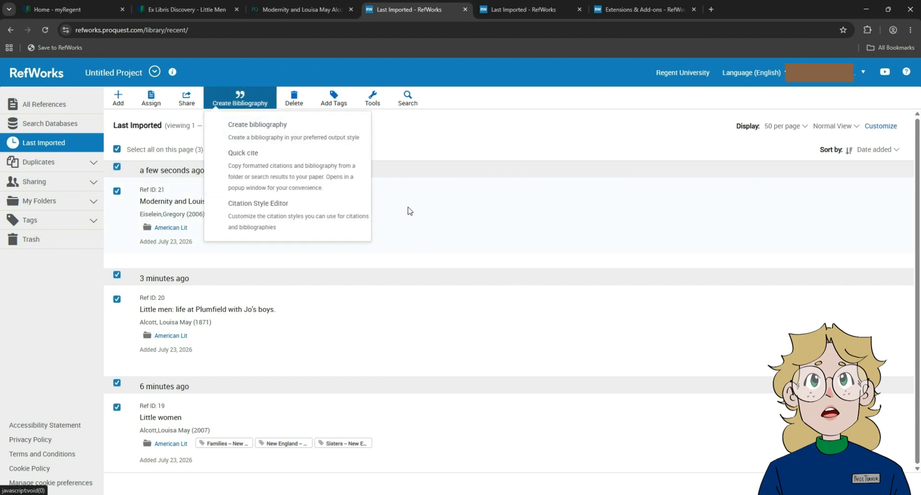
{"action": "left_click", "coordinate": [316, 139]}
{"action": "left_click", "coordinate": [337, 168]}
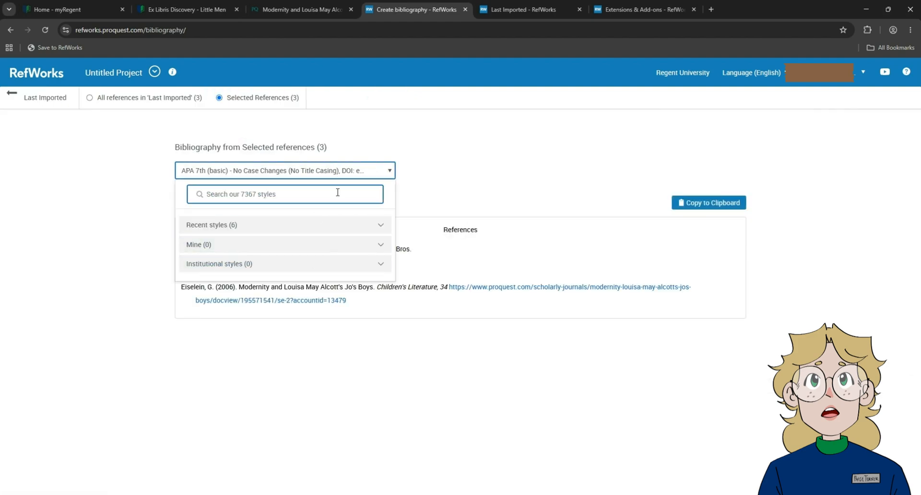
{"action": "left_click", "coordinate": [368, 176]}
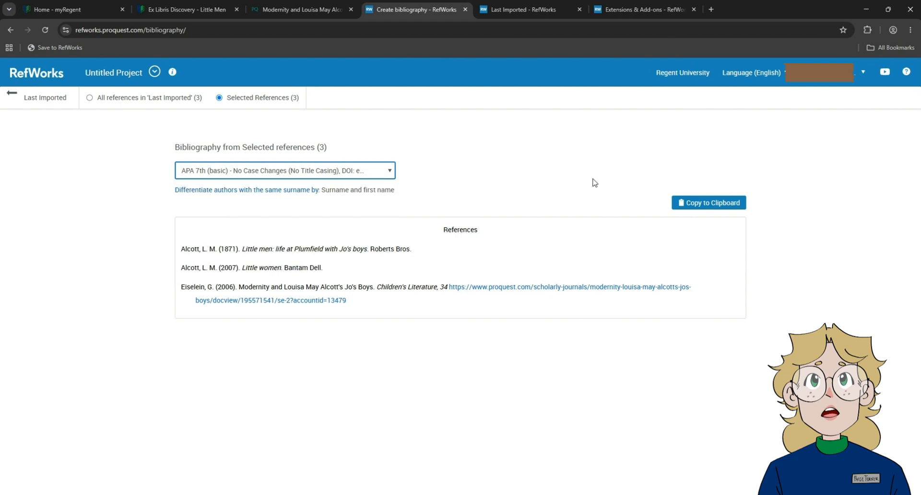
{"action": "left_click", "coordinate": [698, 206]}
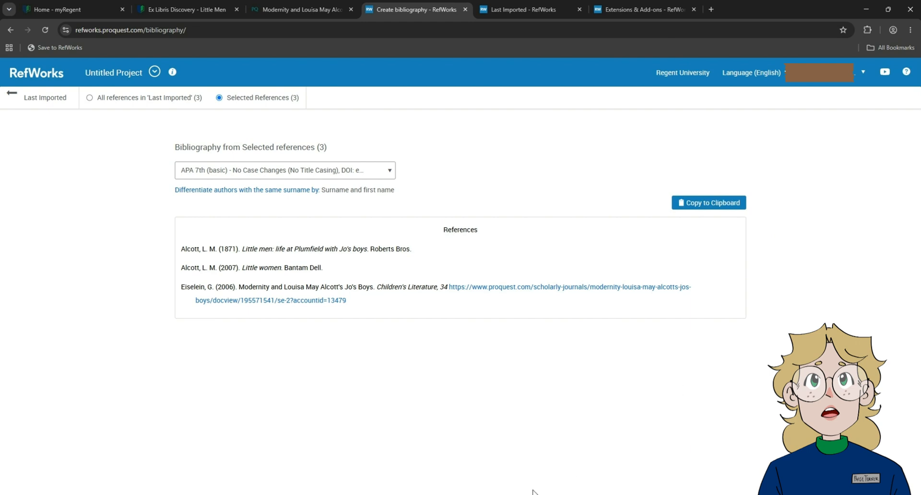
Step: Switch to the blank Word document and paste the bibliography, keeping its source formatting
{"action": "left_click", "coordinate": [544, 474]}
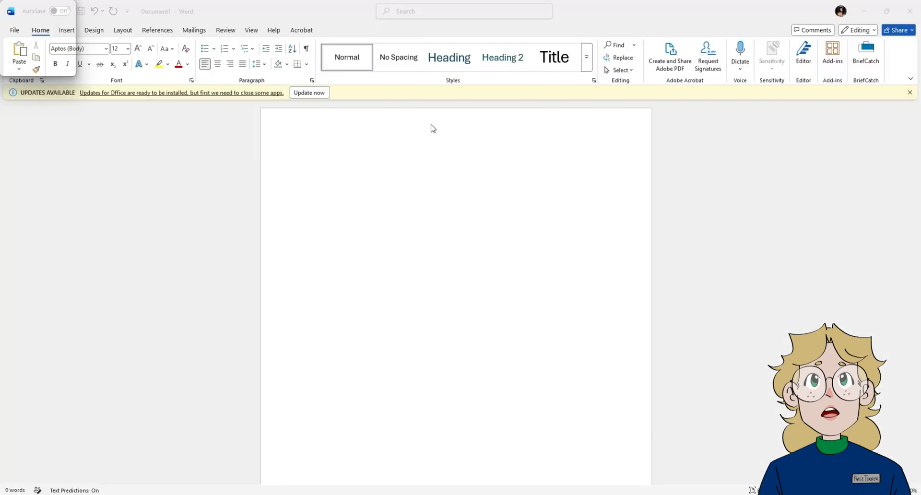
{"action": "key", "text": "ctrl+v"}
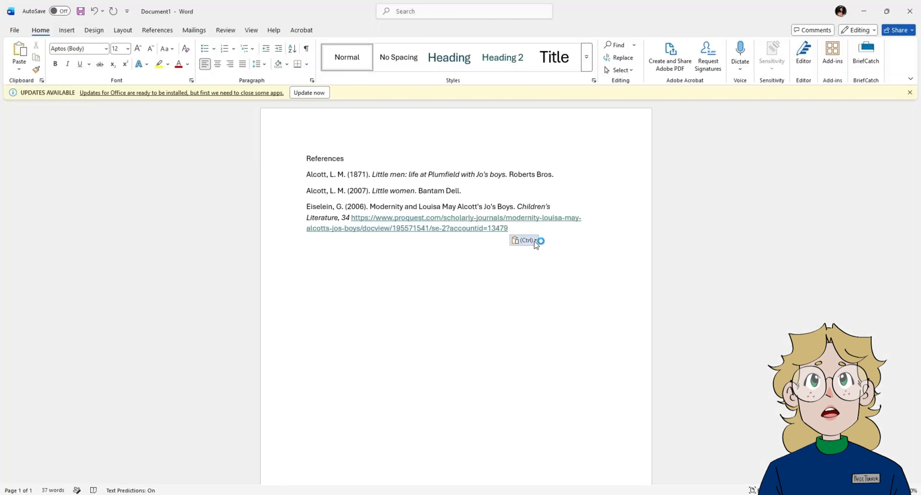
{"action": "left_click", "coordinate": [528, 240]}
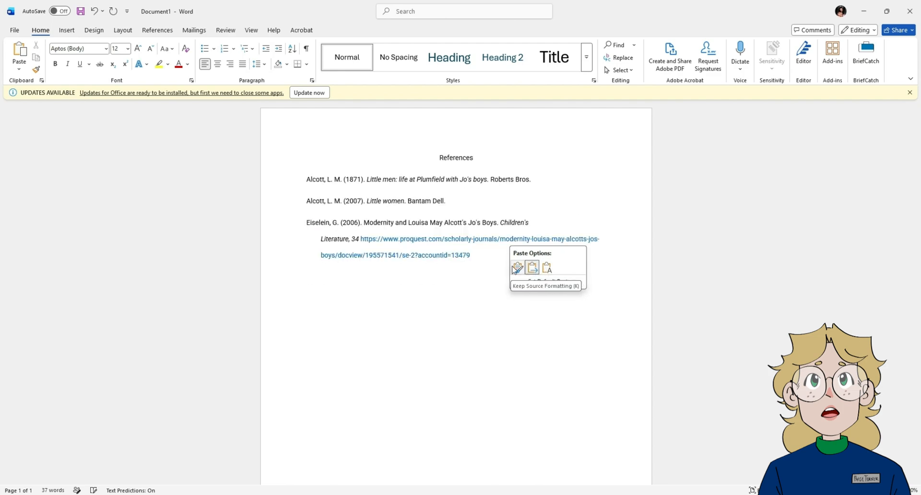
{"action": "left_click", "coordinate": [532, 267]}
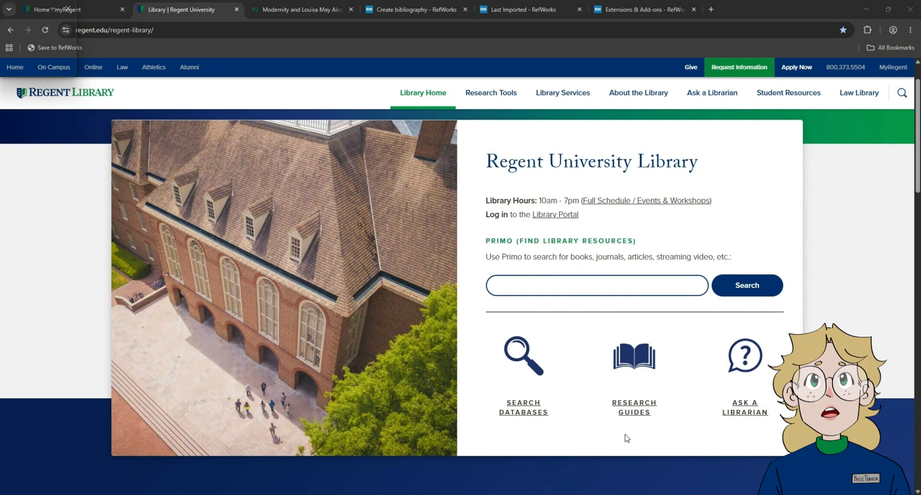
Step: From the library's research guides, open the how-to guide "Citation Styles & Tools: RefWorks, Handbooks, & More"
{"action": "left_click", "coordinate": [638, 410]}
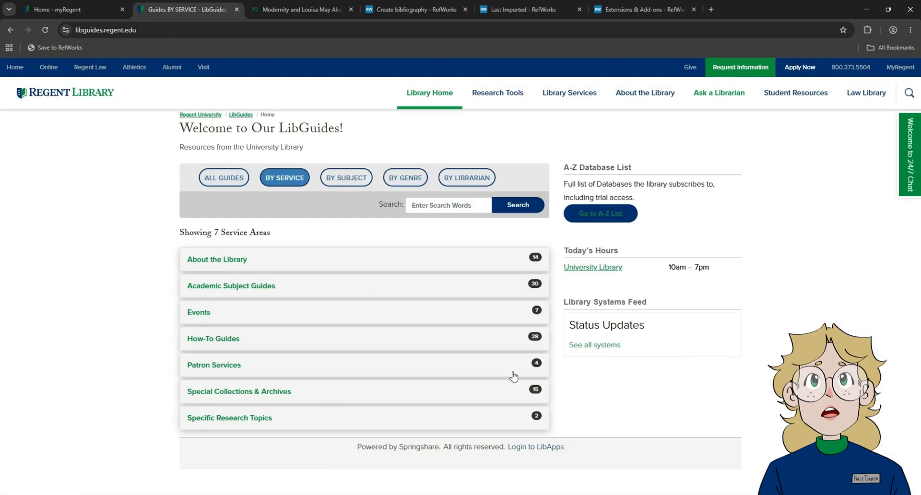
{"action": "left_click", "coordinate": [526, 340]}
{"action": "scroll", "coordinate": [524, 342], "scroll_direction": "down", "scroll_amount": 4}
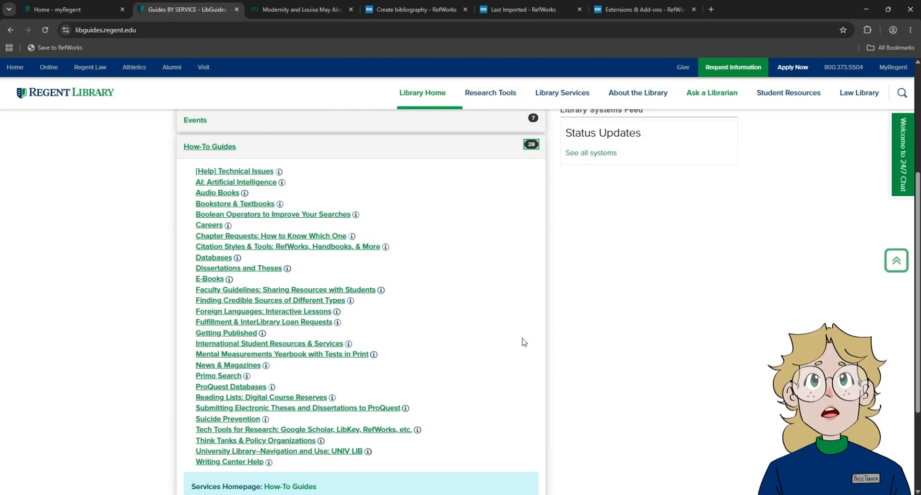
{"action": "left_click", "coordinate": [244, 247]}
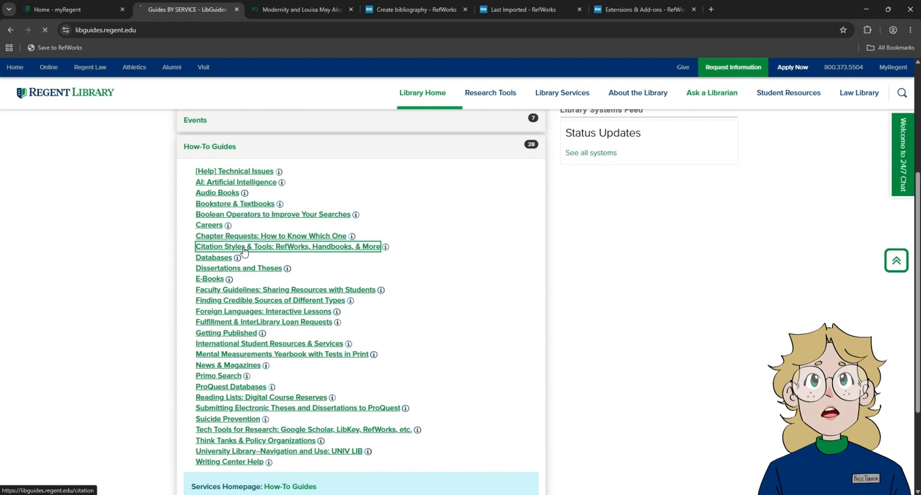